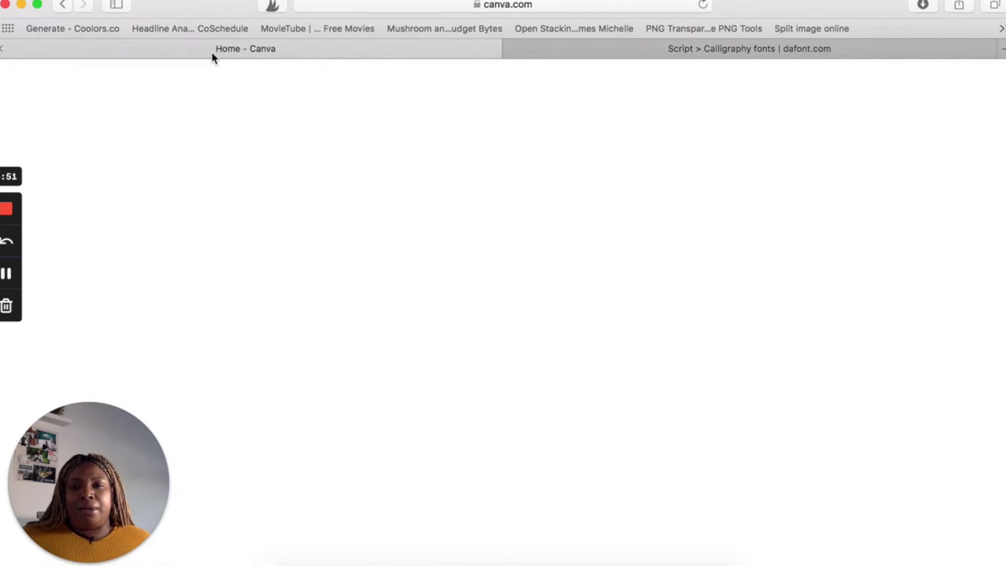
# Step: On dafont.com, browse the Script > Calligraphy listing, then open the Handwritten script fonts
pyautogui.moveTo(244, 92)
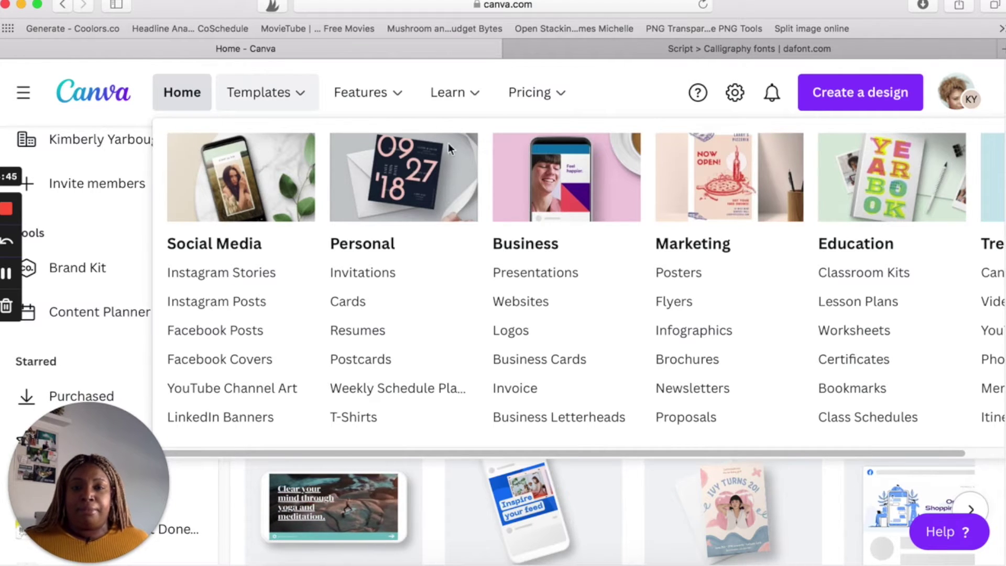
pyautogui.moveTo(366, 92)
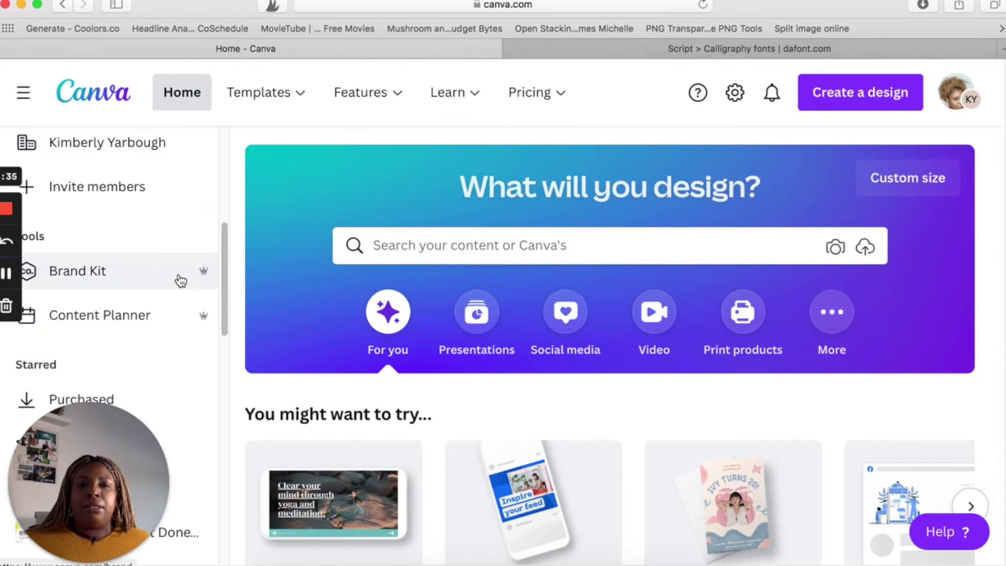
pyautogui.scroll(-2, 181, 281)
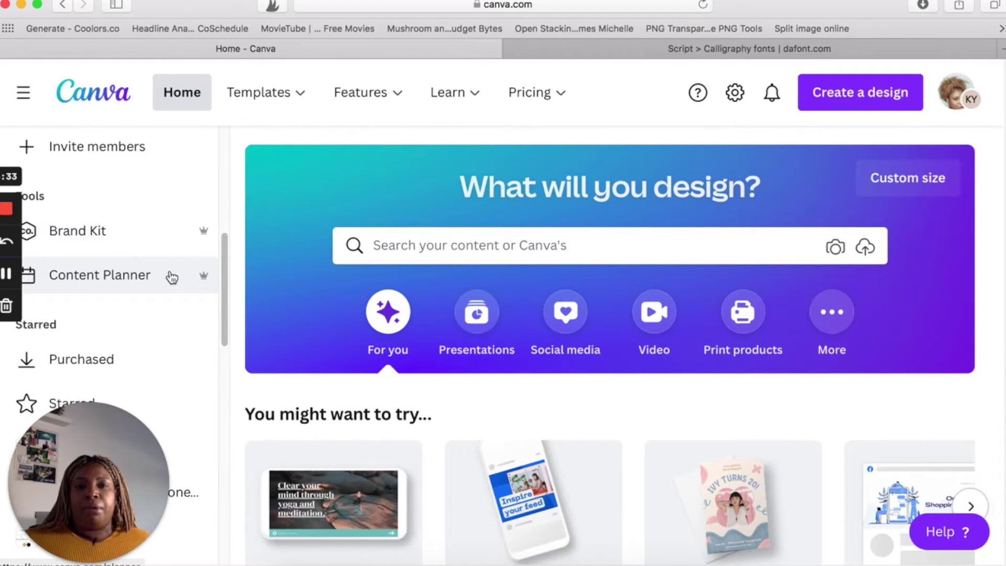
pyautogui.click(667, 46)
pyautogui.scroll(-3, 574, 253)
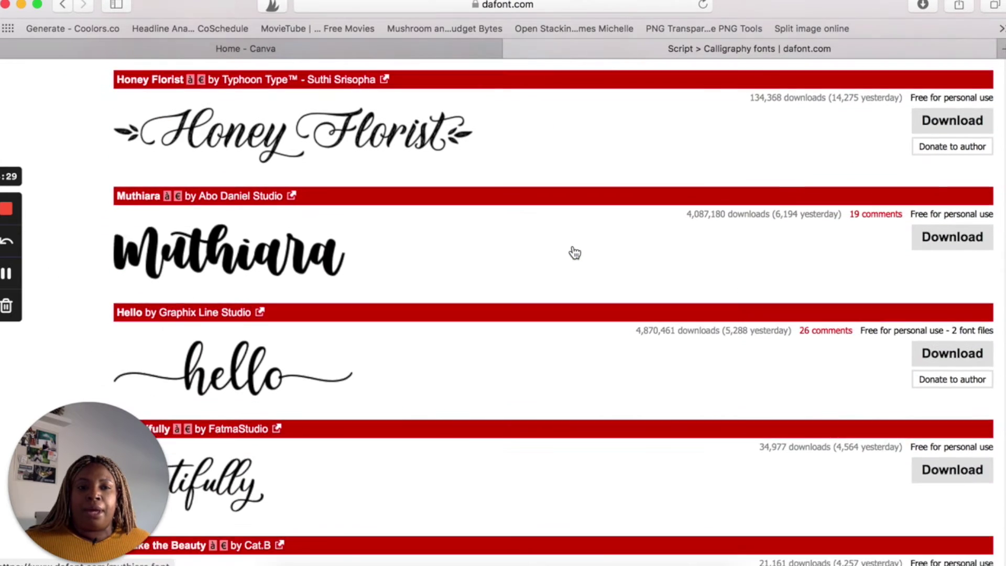
pyautogui.scroll(-4, 574, 252)
pyautogui.scroll(3, 573, 251)
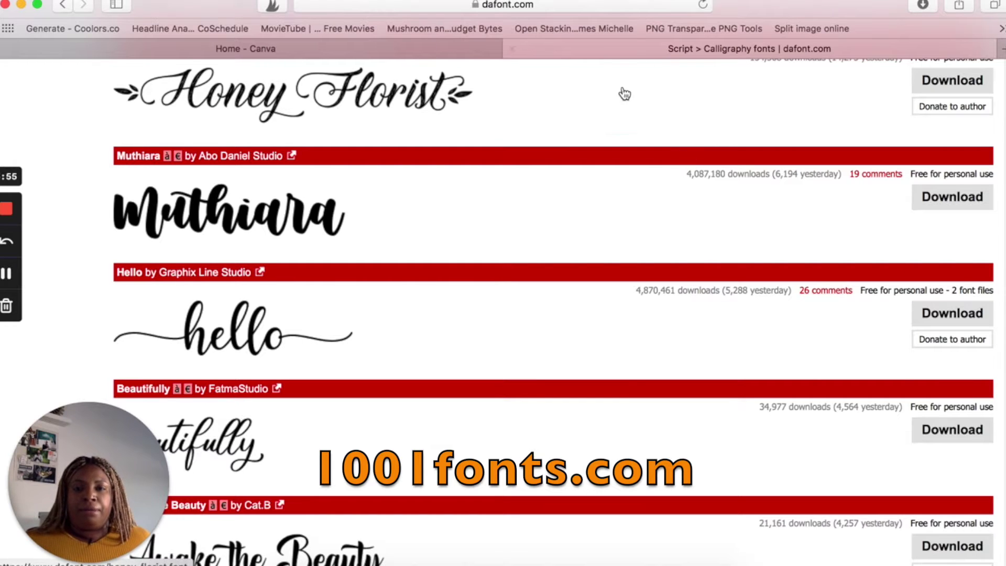
pyautogui.scroll(-1, 652, 134)
pyautogui.scroll(10, 652, 134)
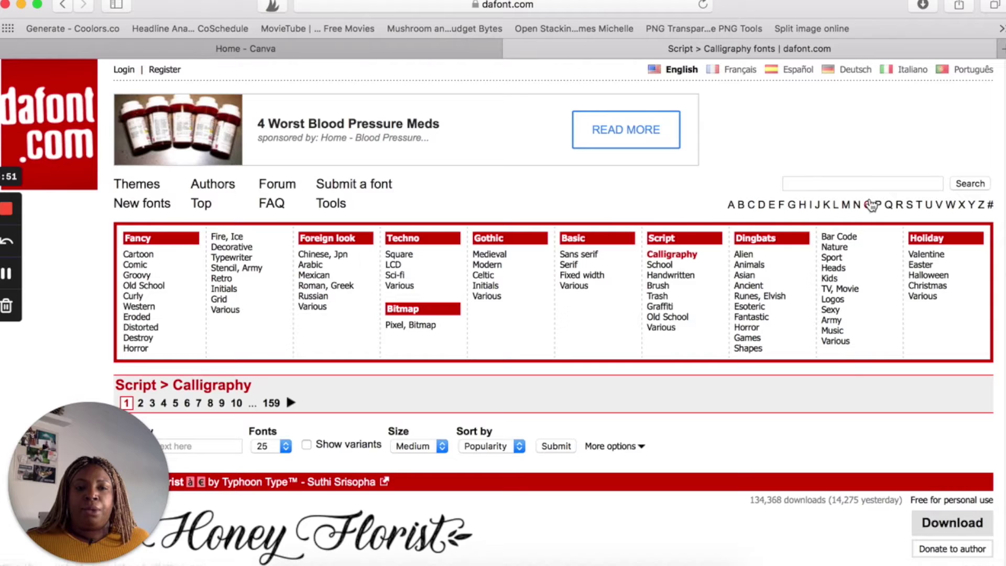
pyautogui.click(823, 184)
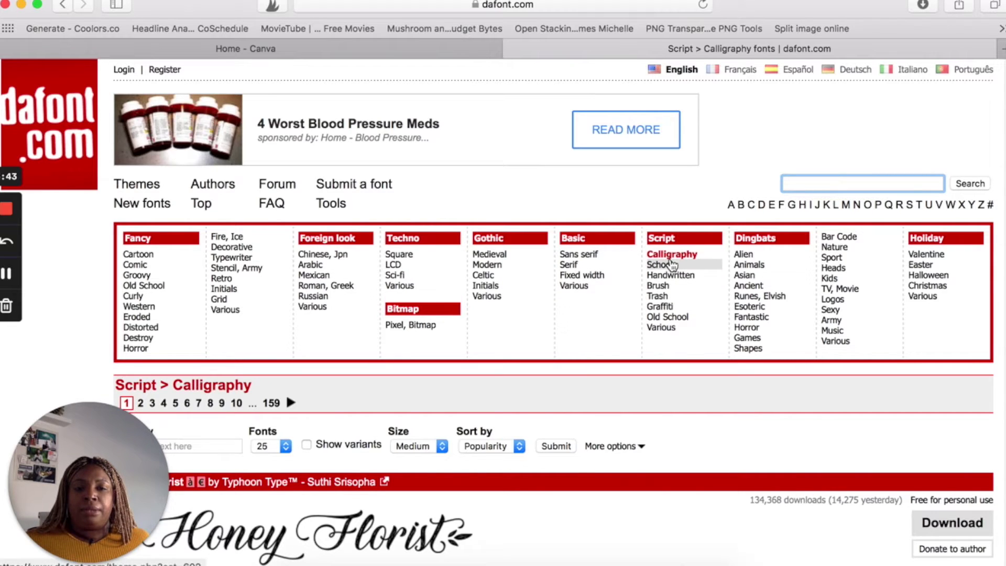
pyautogui.click(709, 286)
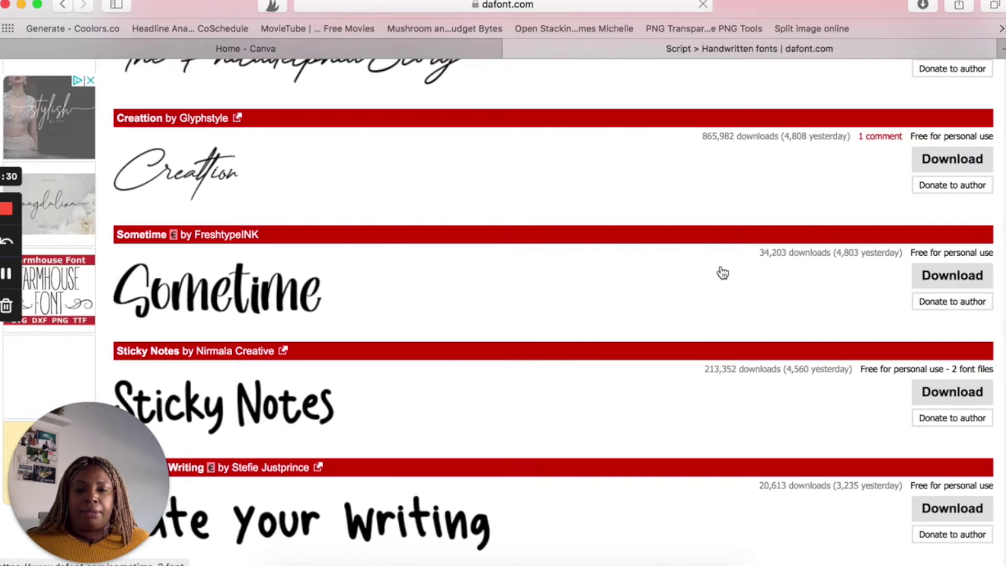
# Step: Download the Sometime font from dafont.com, then bring up Finder
pyautogui.click(933, 283)
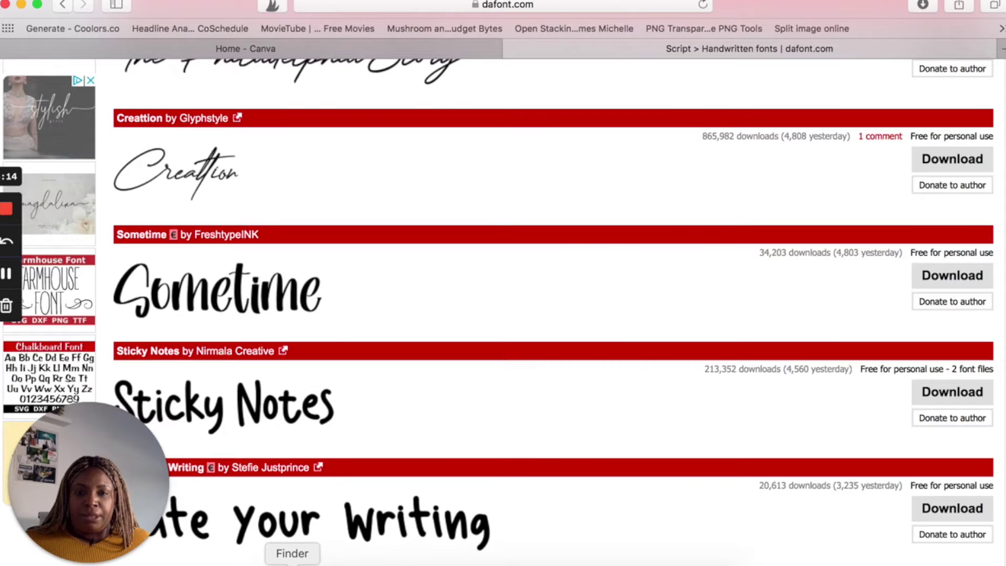
pyautogui.click(289, 563)
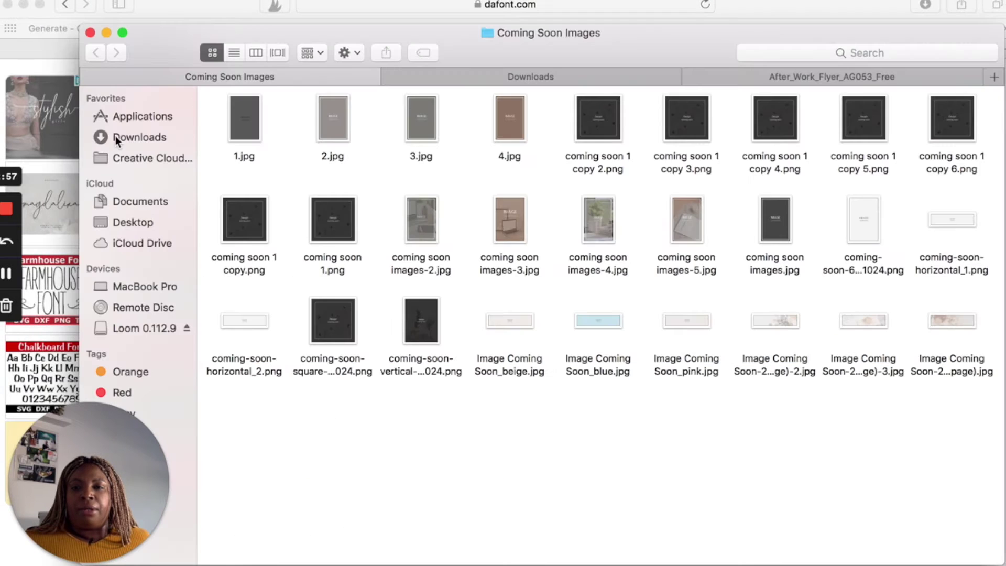
# Step: Extract sometime_2.zip in the Downloads folder to get Sometime.ttf
pyautogui.click(121, 136)
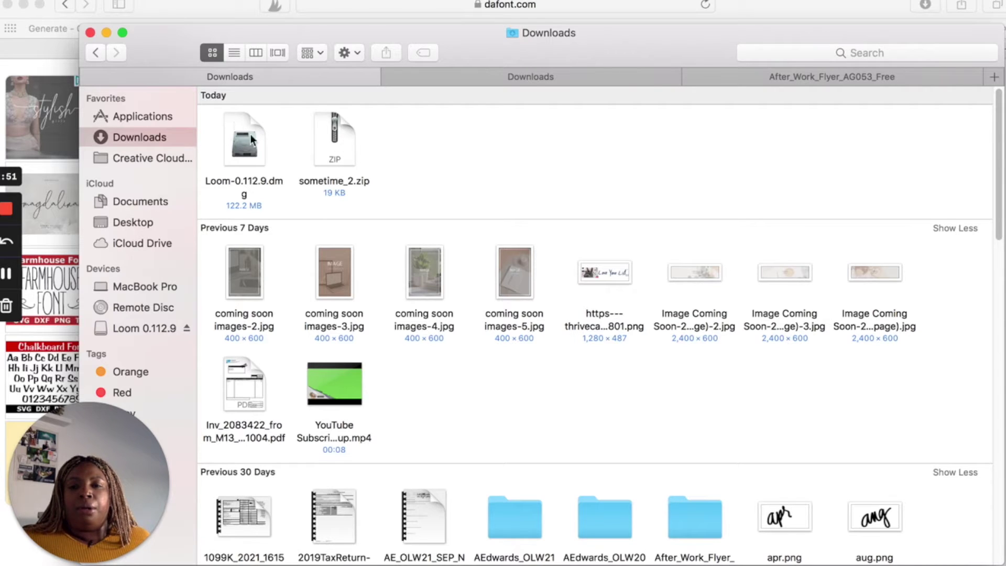
pyautogui.click(343, 147)
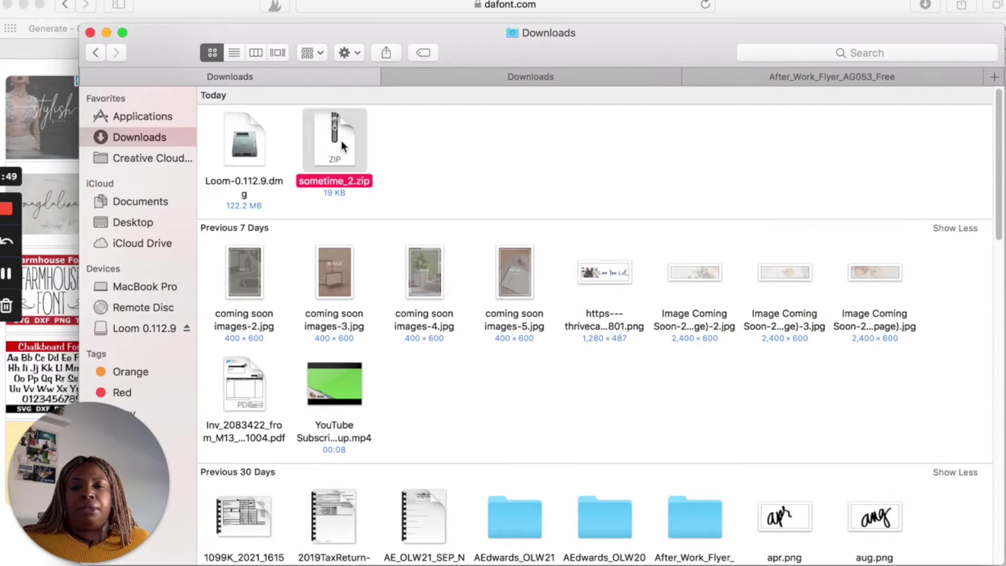
pyautogui.doubleClick(343, 147)
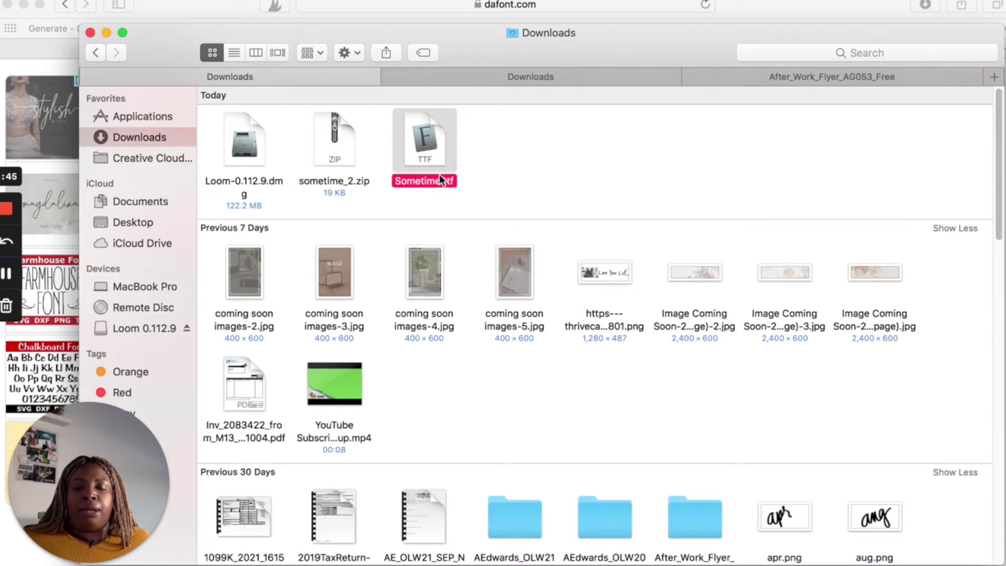
# Step: Install Sometime.ttf through its Font Book preview, then close Font Book
pyautogui.doubleClick(456, 169)
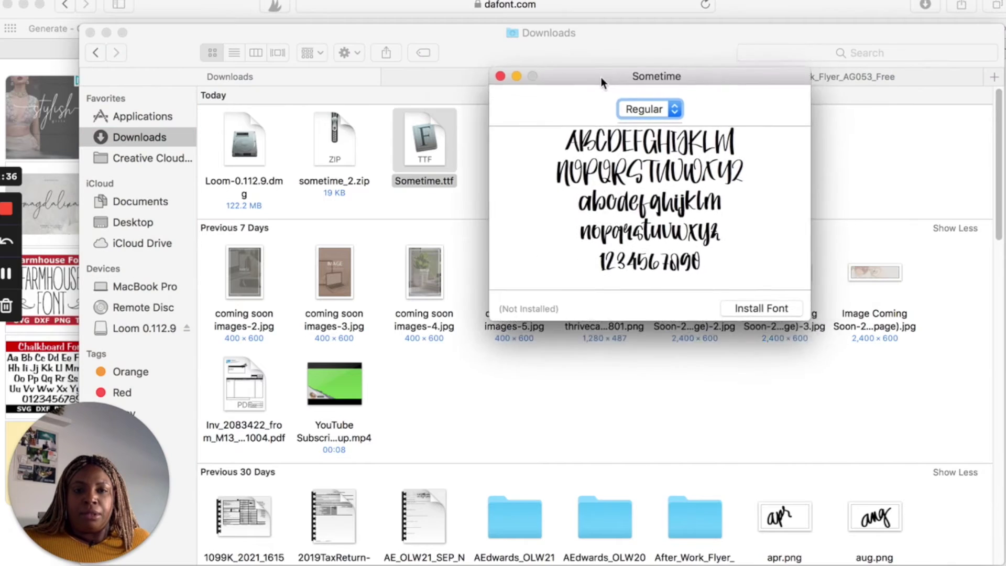
pyautogui.moveTo(633, 91); pyautogui.dragTo(608, 84)
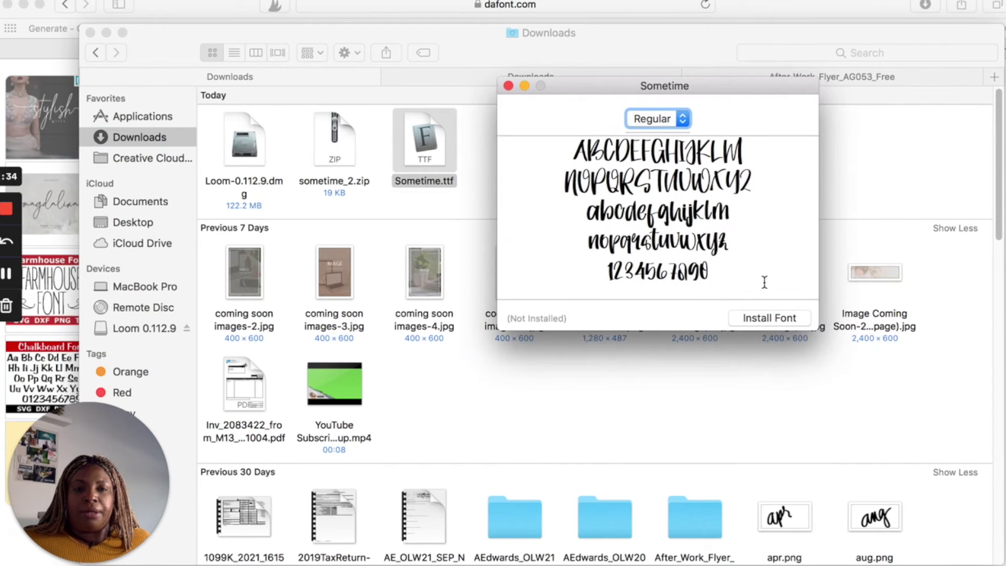
pyautogui.click(766, 316)
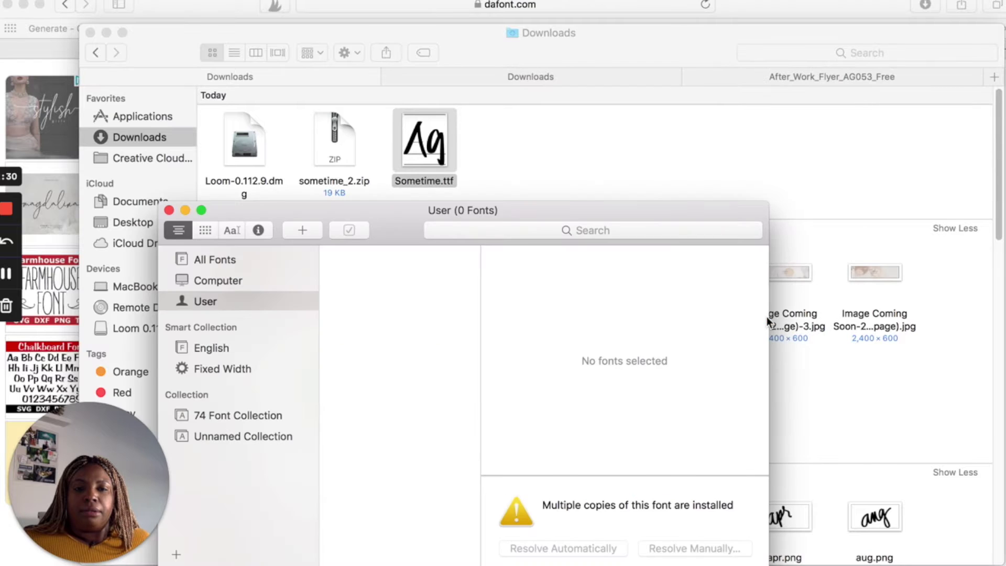
pyautogui.moveTo(579, 209); pyautogui.dragTo(575, 95)
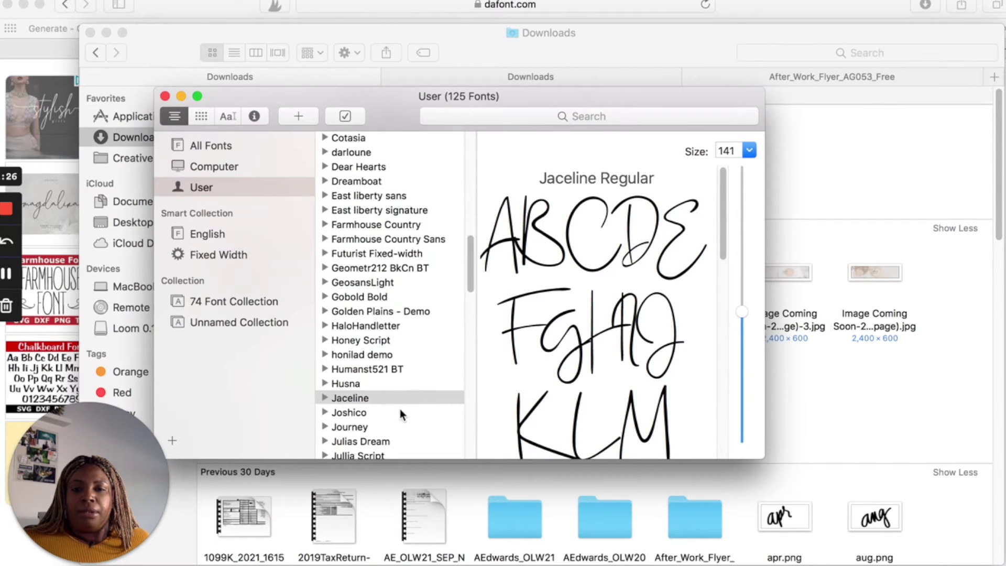
pyautogui.click(168, 96)
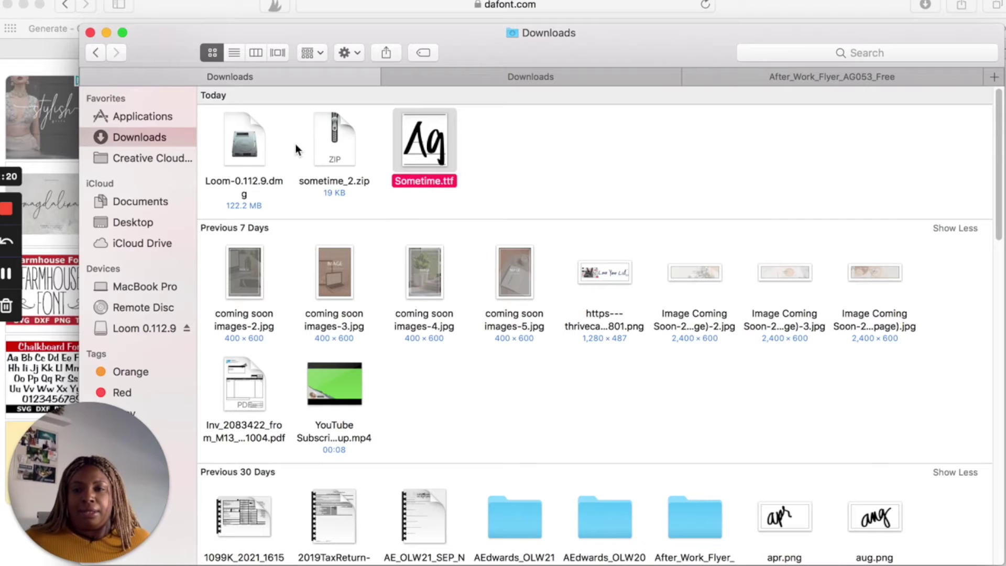
# Step: Go to Canva's Brand Kit and start uploading a font under Brand fonts
pyautogui.click(106, 33)
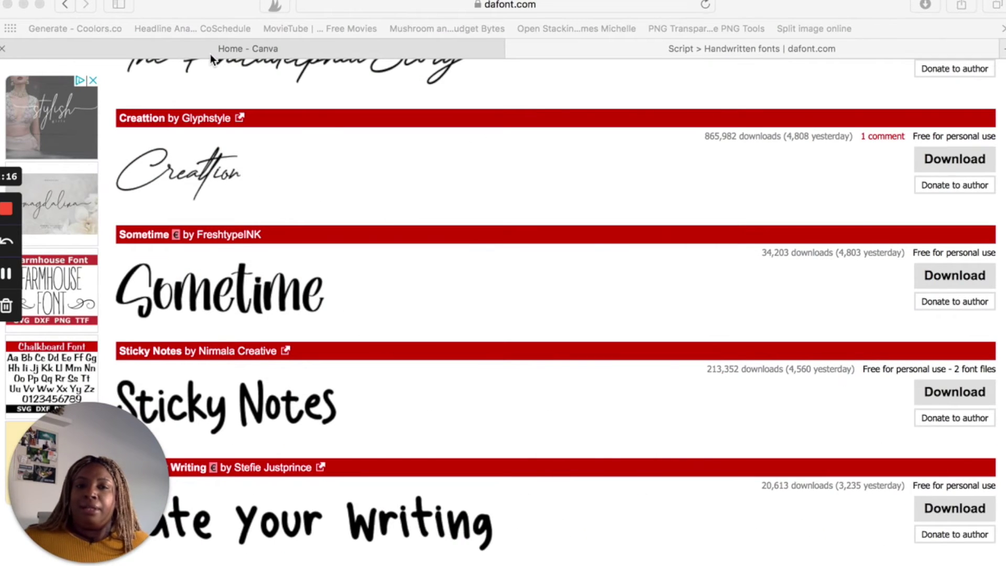
pyautogui.click(219, 41)
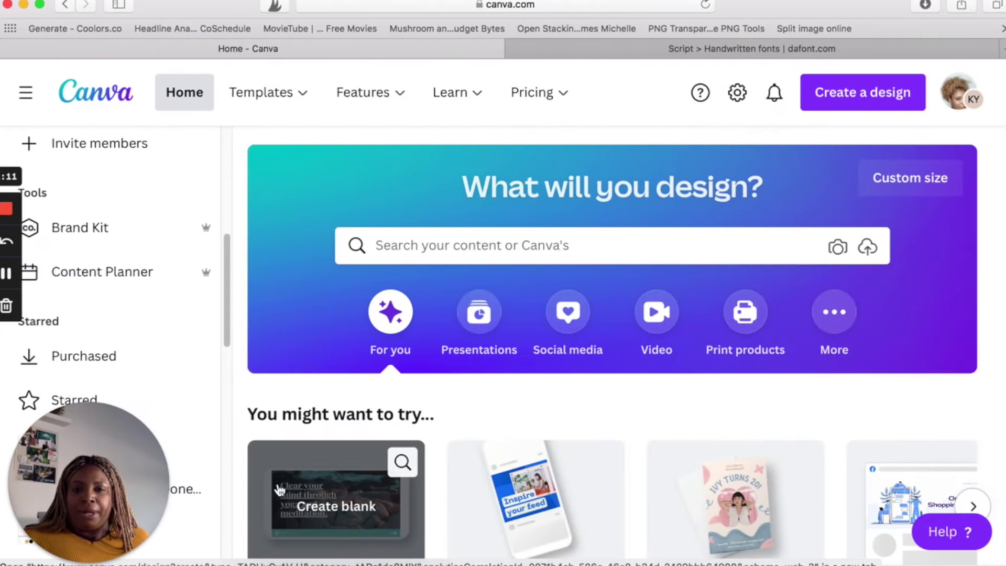
pyautogui.scroll(1, 201, 416)
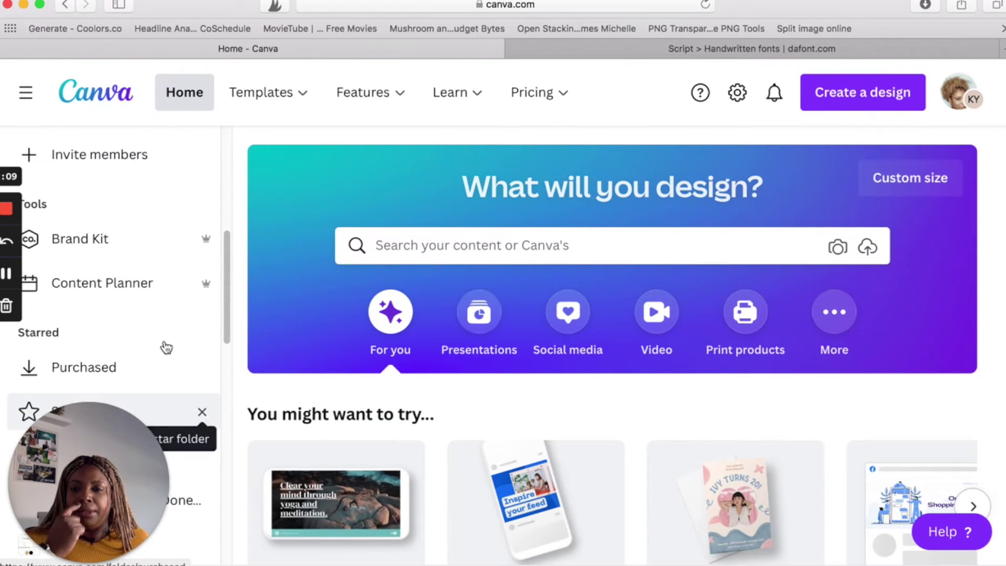
pyautogui.click(82, 238)
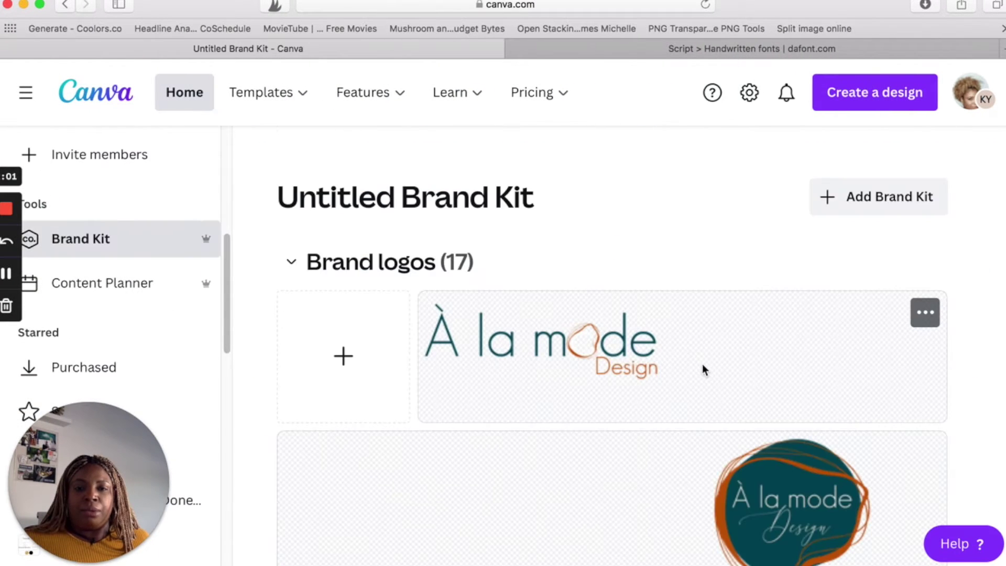
pyautogui.scroll(-4, 723, 369)
pyautogui.scroll(-15, 737, 375)
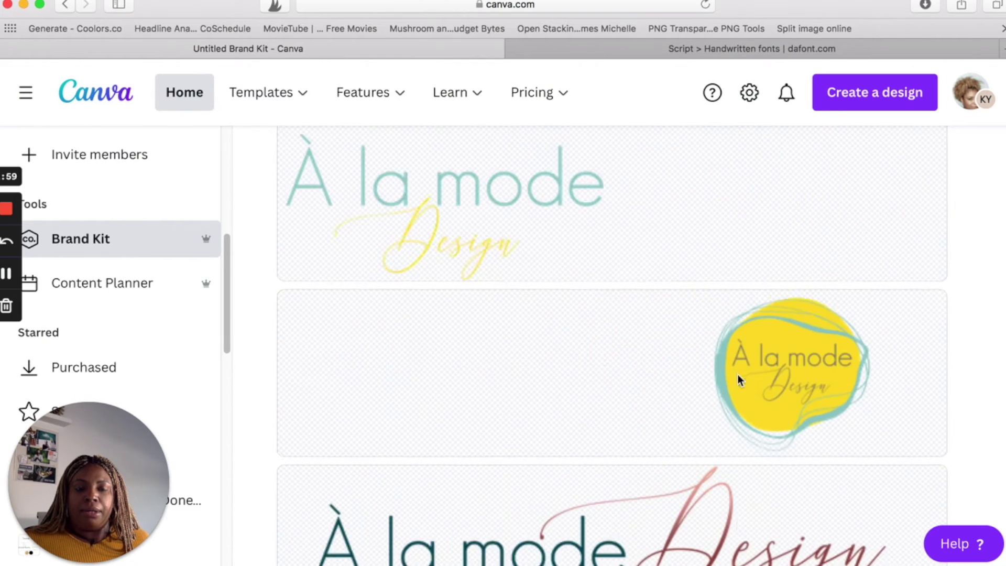
pyautogui.scroll(-20, 738, 374)
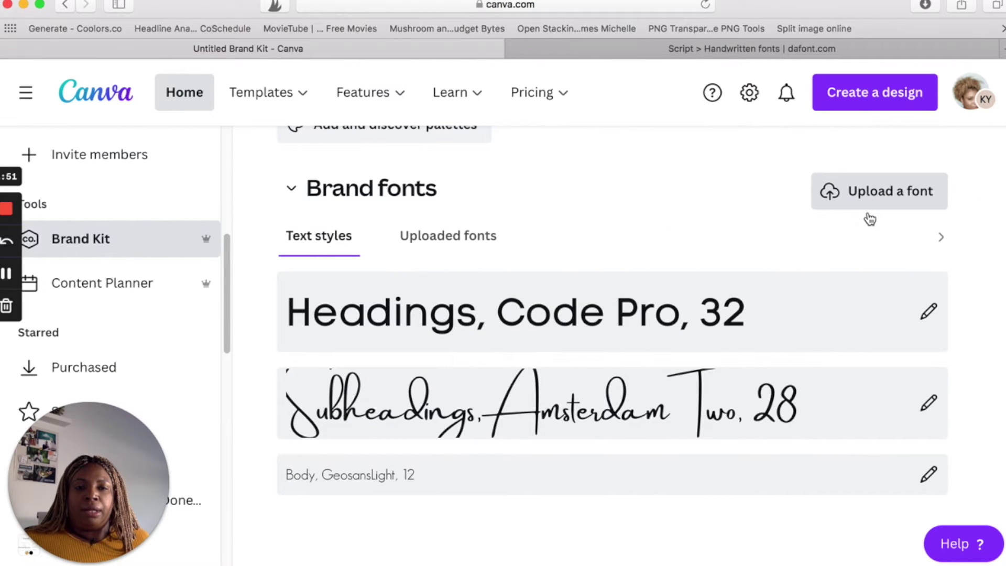
pyautogui.click(844, 196)
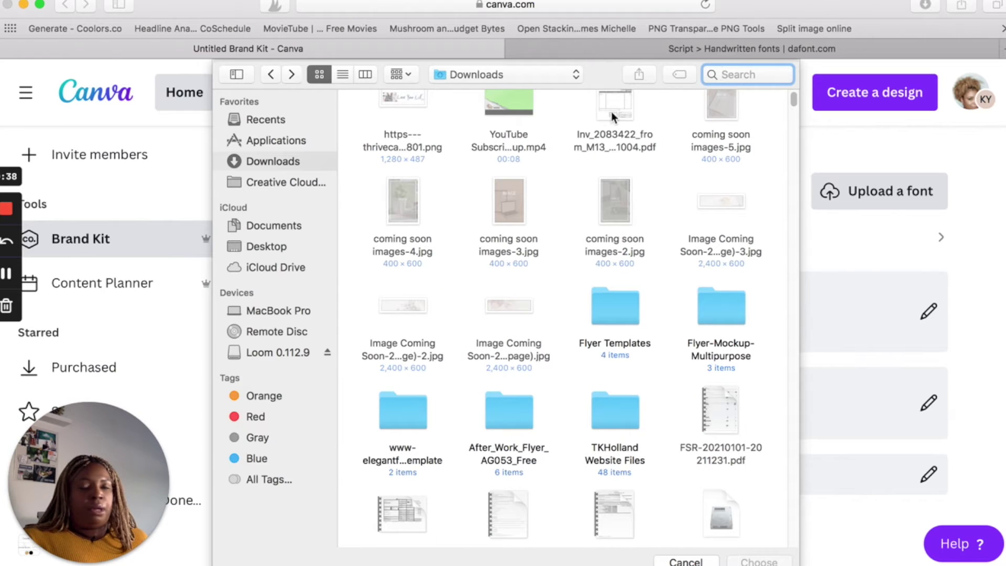
# Step: Search 'some', choose Sometime.ttf, and confirm the right to upload it
pyautogui.write('some')
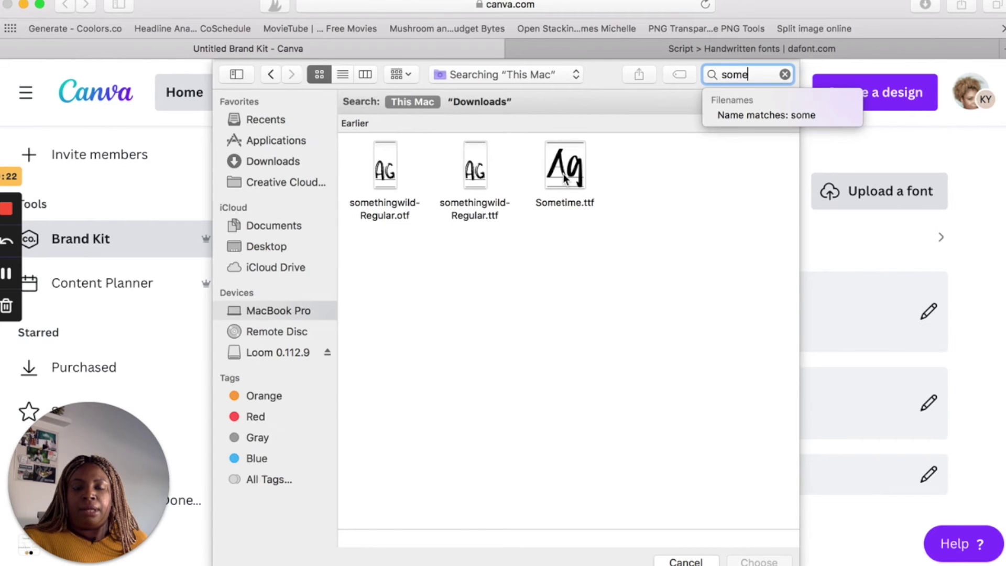
pyautogui.doubleClick(564, 177)
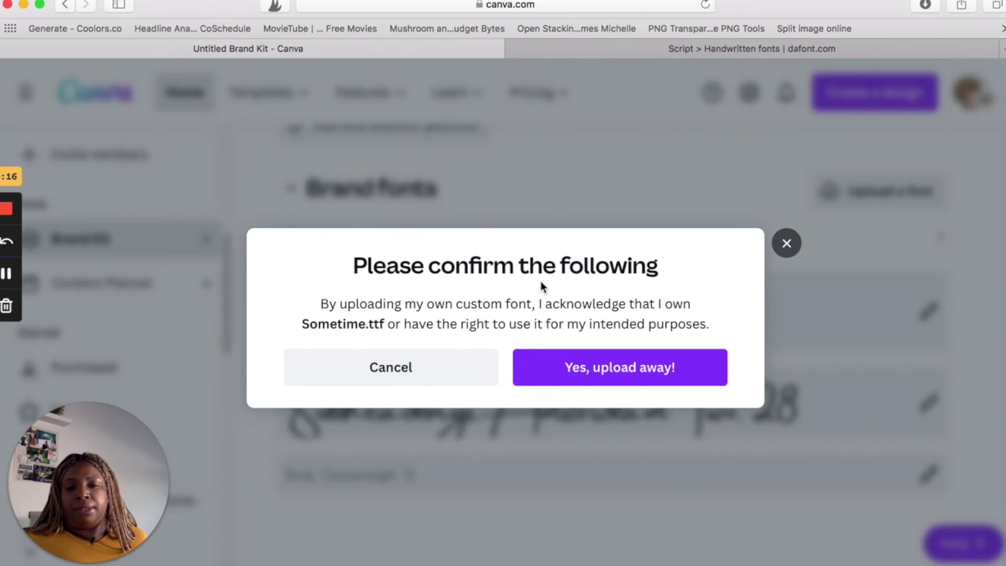
pyautogui.click(615, 375)
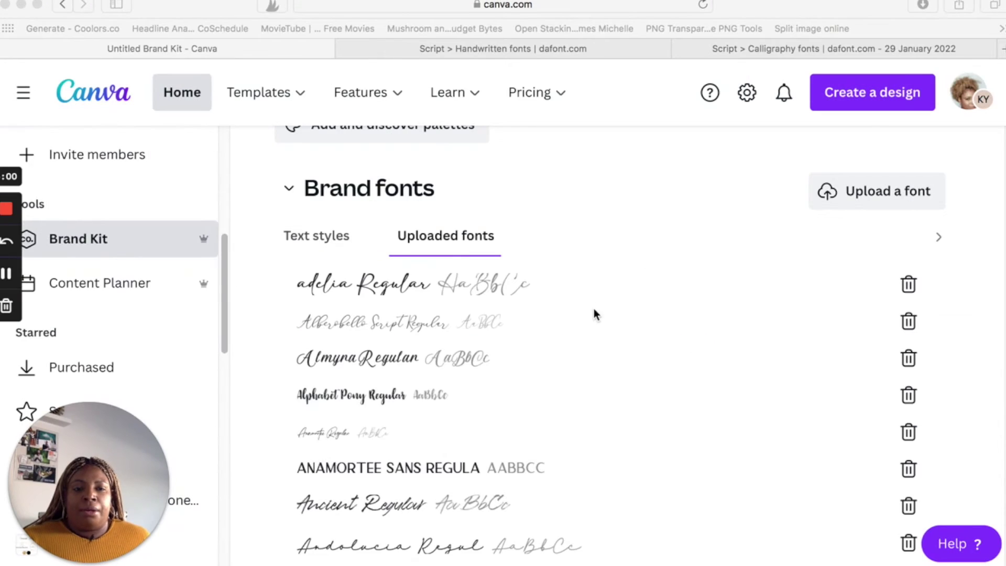
# Step: Scroll through the Brand Kit's Uploaded fonts list once the Sometime upload completes
pyautogui.scroll(-5, 515, 318)
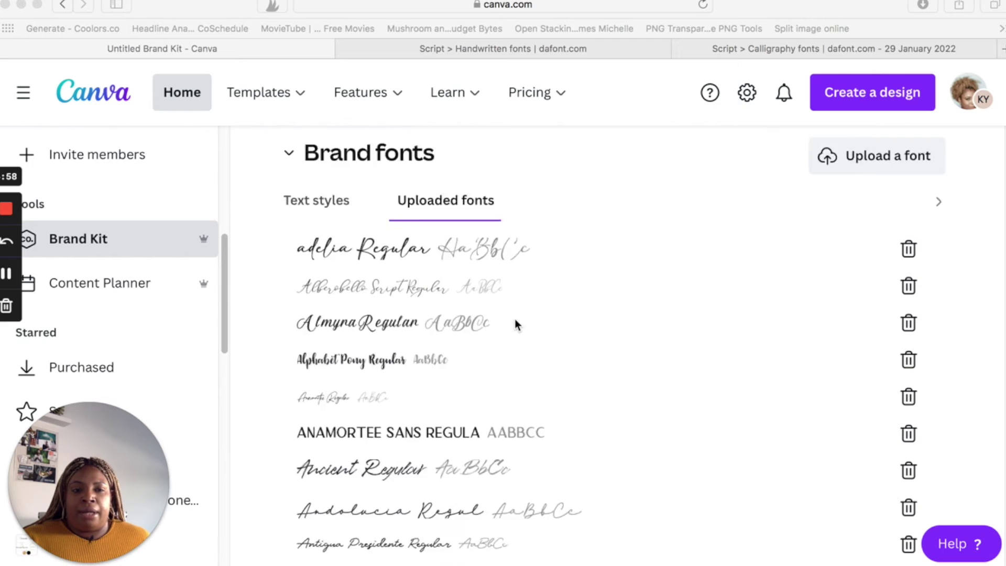
pyautogui.scroll(-10, 514, 318)
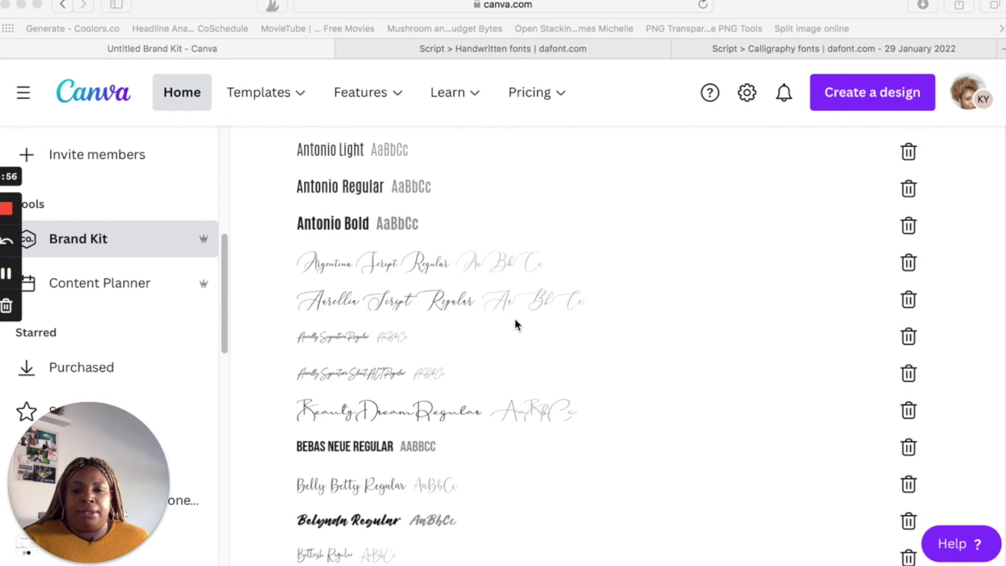
pyautogui.scroll(-12, 514, 319)
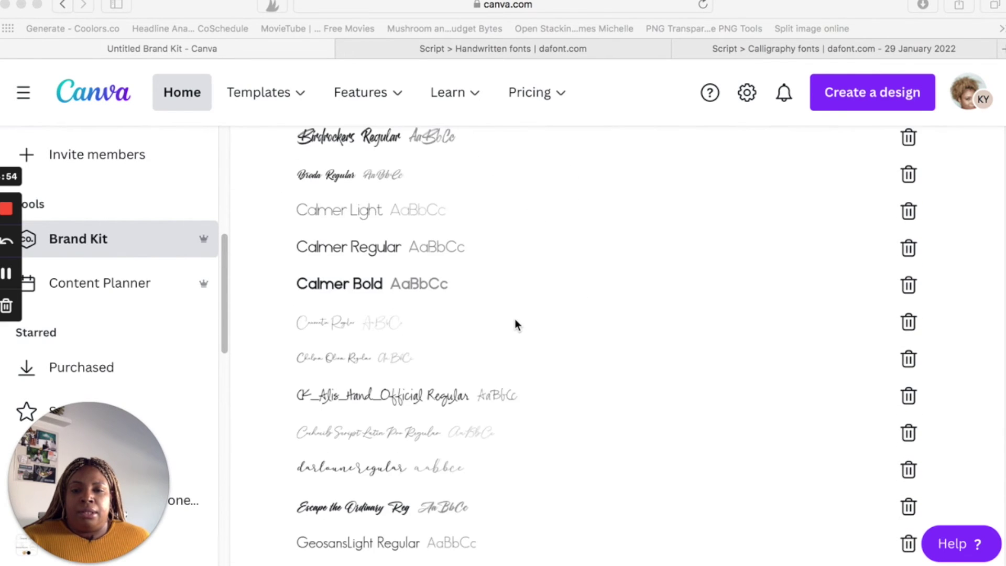
pyautogui.scroll(-3, 514, 323)
pyautogui.scroll(-5, 515, 324)
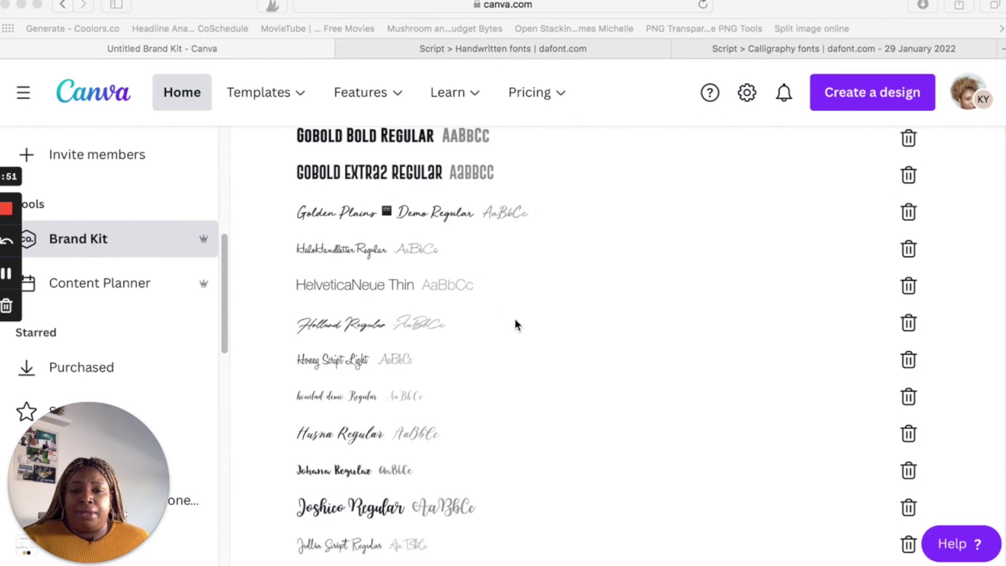
pyautogui.scroll(20, 514, 325)
pyautogui.scroll(-3, 515, 325)
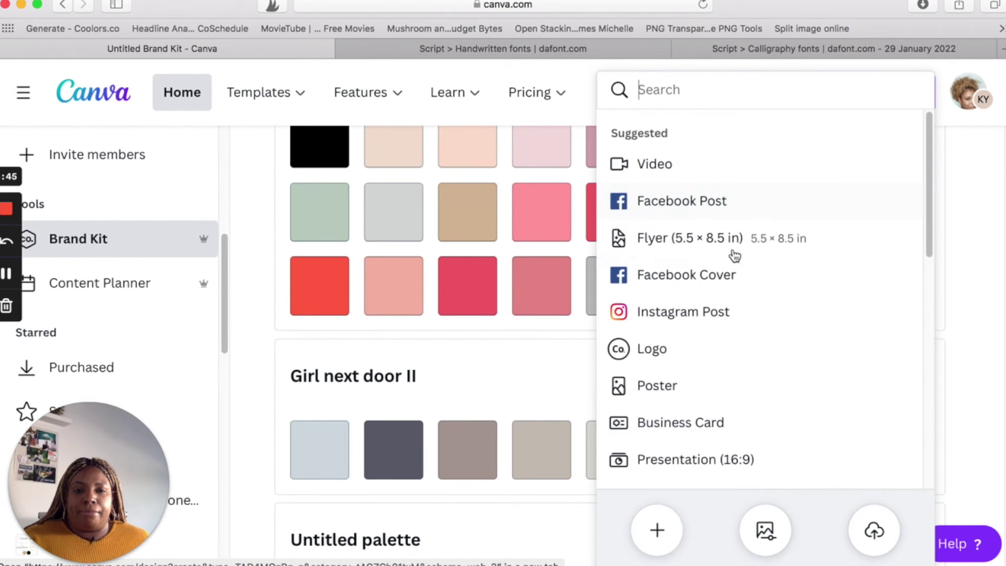
# Step: Create a Facebook Post with a paragraph text box enlarged to 49.6 near the page centre
pyautogui.click(696, 209)
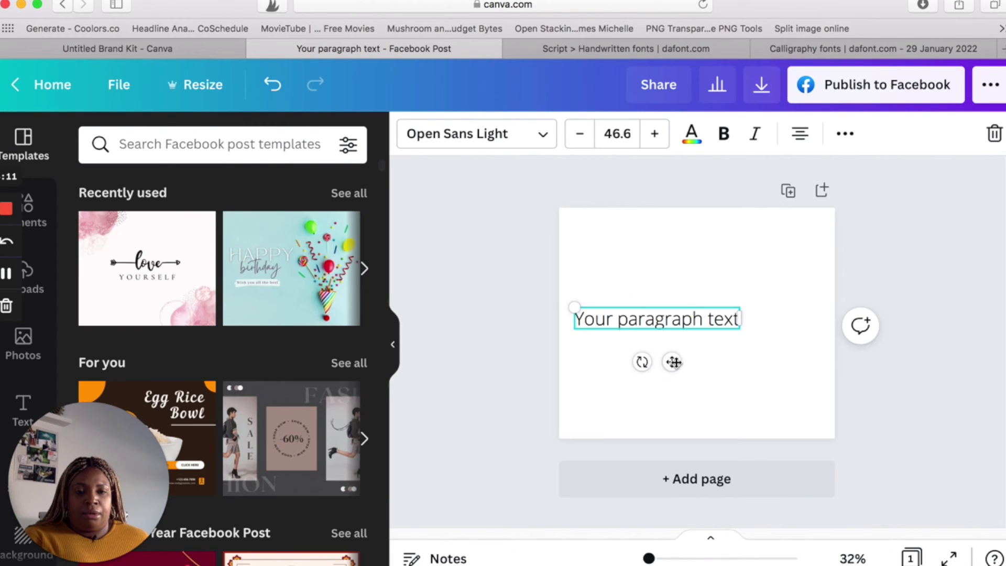
pyautogui.moveTo(674, 360); pyautogui.dragTo(700, 348)
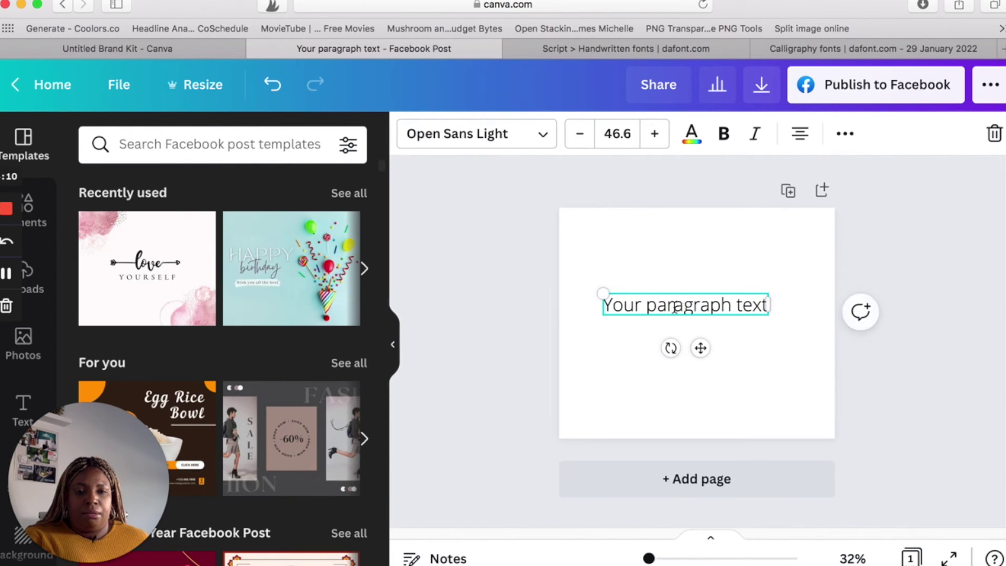
pyautogui.moveTo(597, 289); pyautogui.dragTo(591, 290)
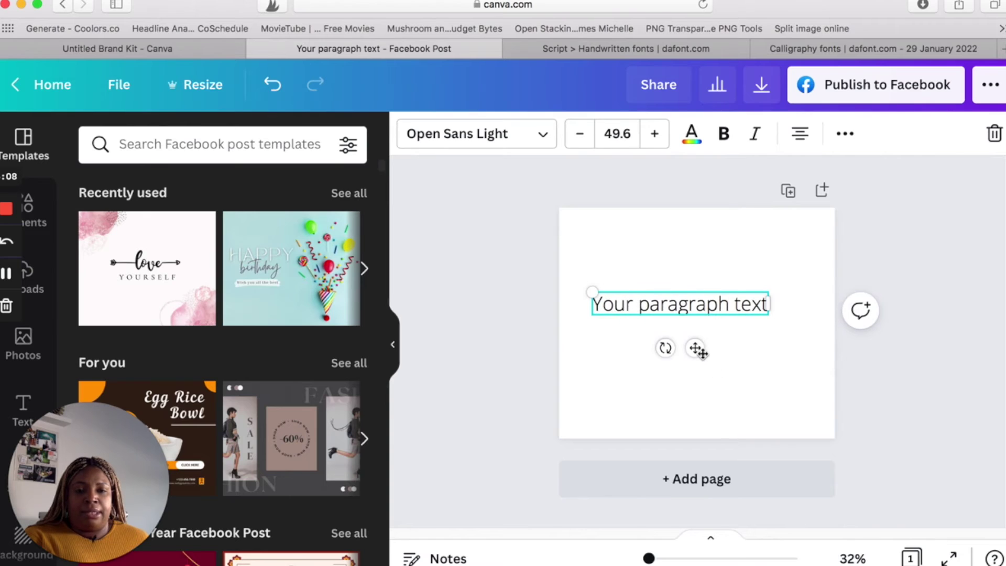
pyautogui.moveTo(700, 350); pyautogui.dragTo(717, 358)
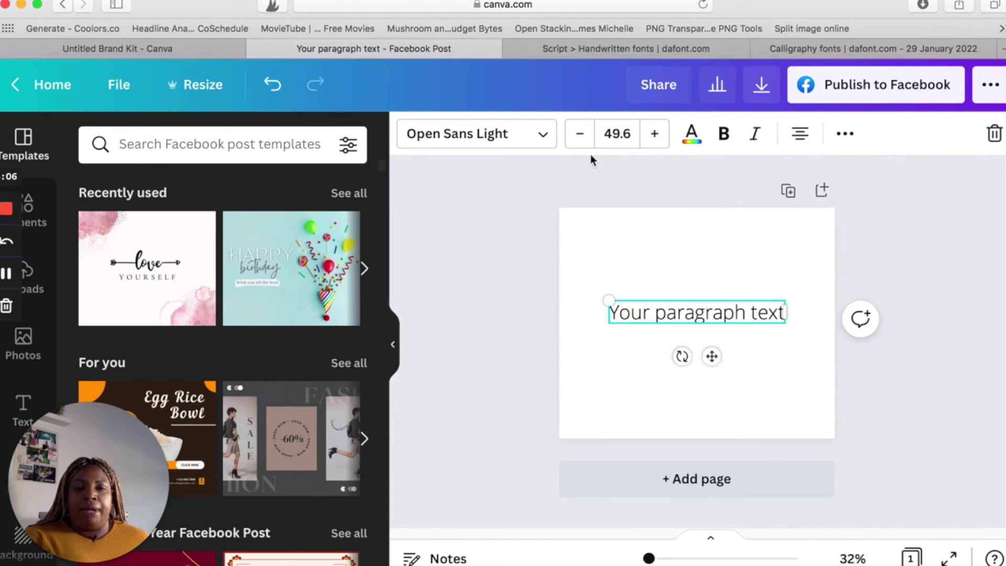
pyautogui.click(543, 134)
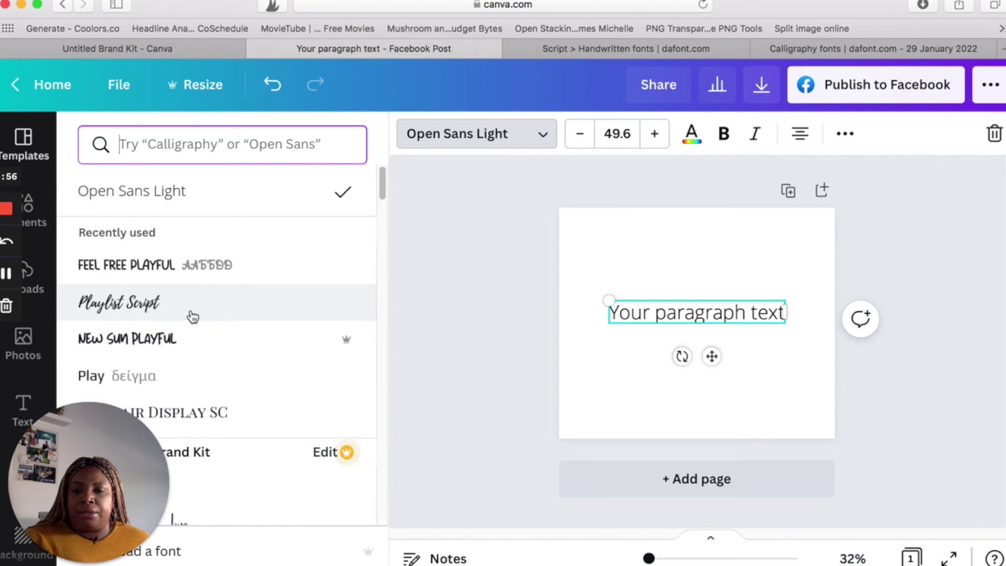
# Step: Search the fonts for 'sometime' and apply Sometime Regular to the paragraph text
pyautogui.scroll(-5, 191, 317)
pyautogui.scroll(-3, 195, 317)
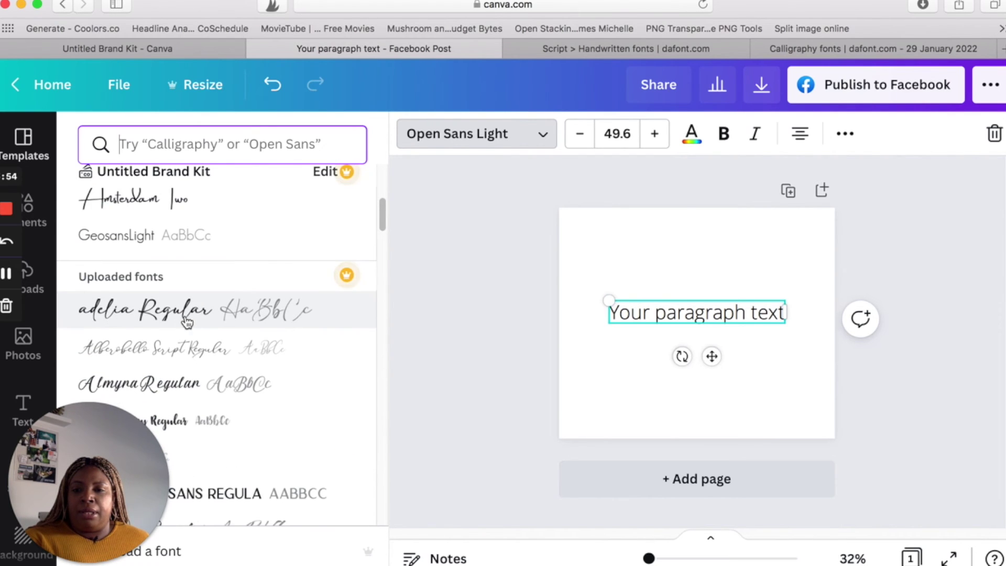
pyautogui.scroll(-1, 240, 312)
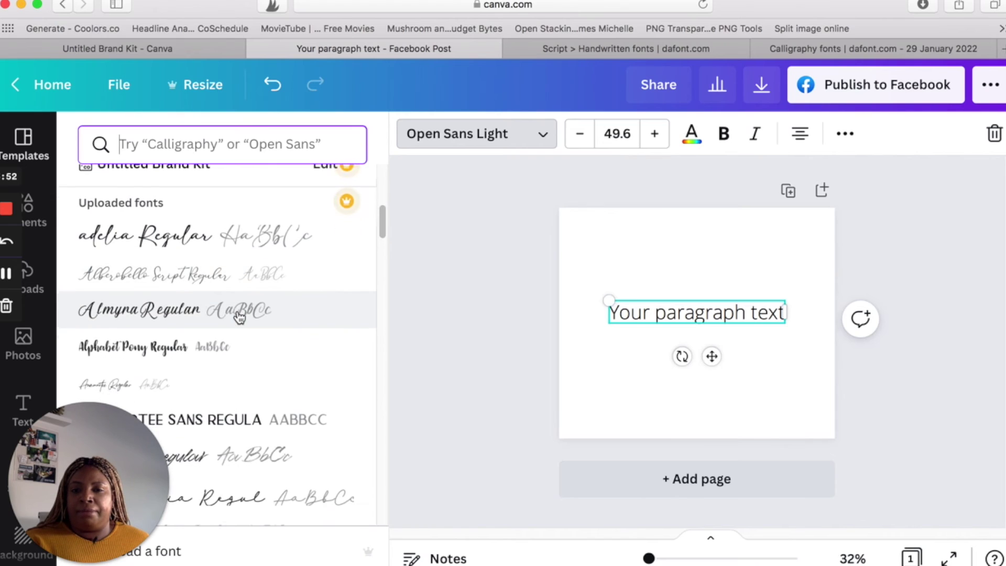
pyautogui.scroll(8, 235, 317)
pyautogui.click(163, 144)
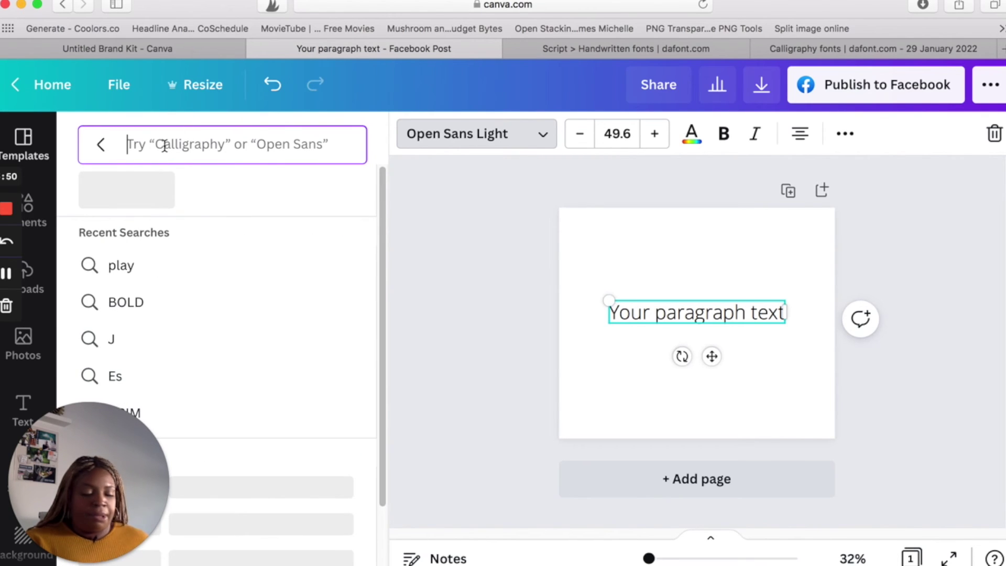
pyautogui.write('somet')
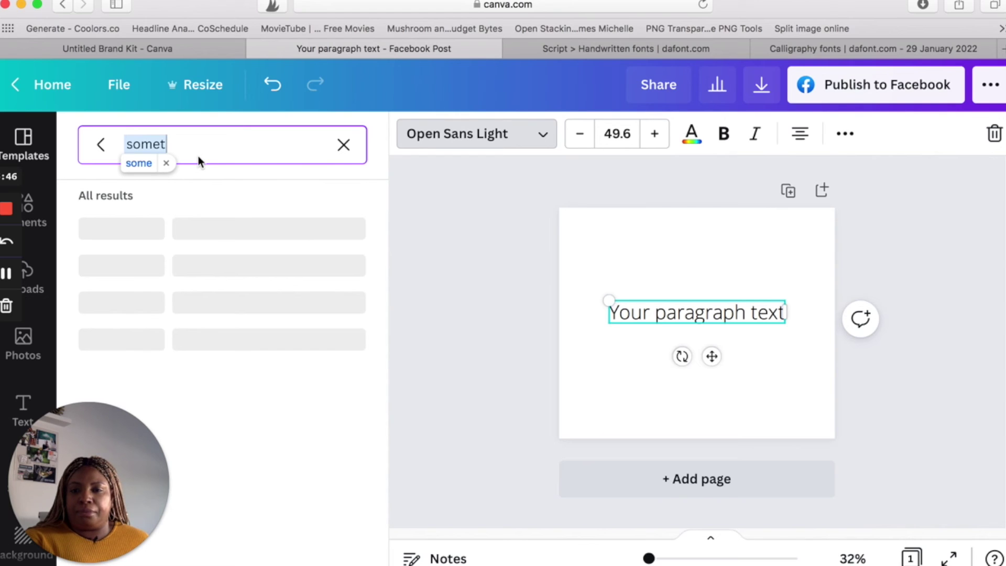
pyautogui.write('ime')
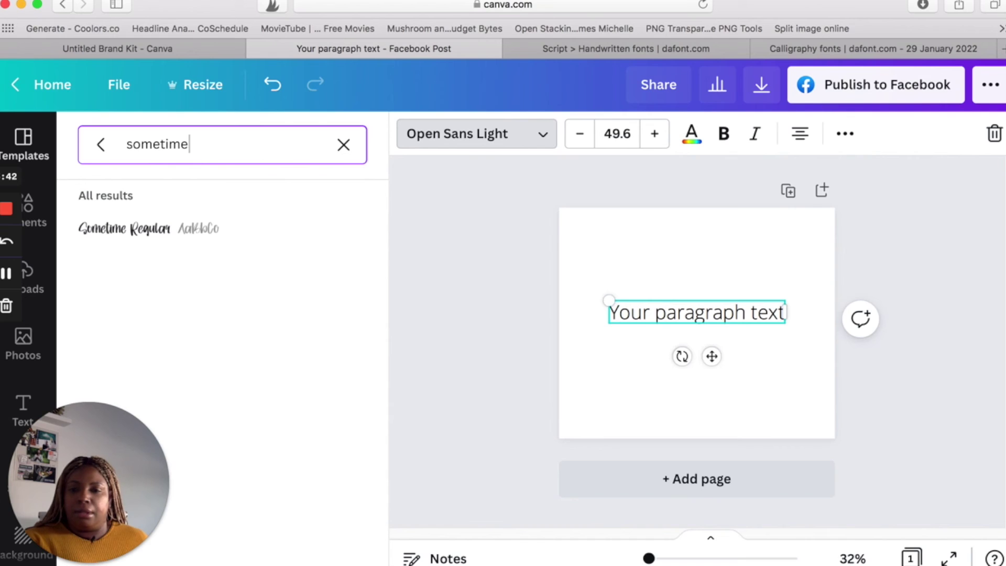
pyautogui.click(106, 231)
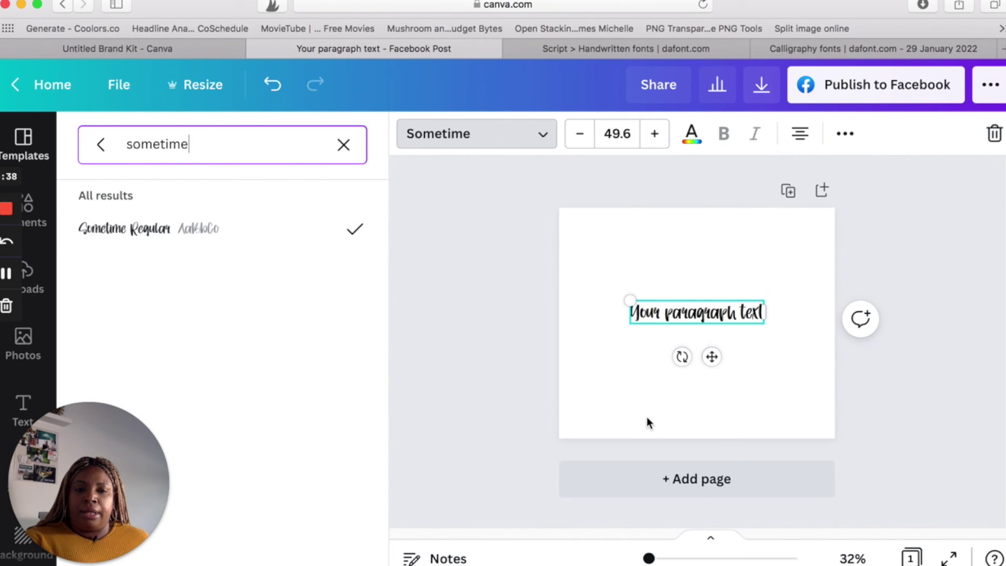
# Step: Enlarge the Sometime text to 93.3 and move it near the top of the post
pyautogui.moveTo(629, 300); pyautogui.dragTo(574, 240)
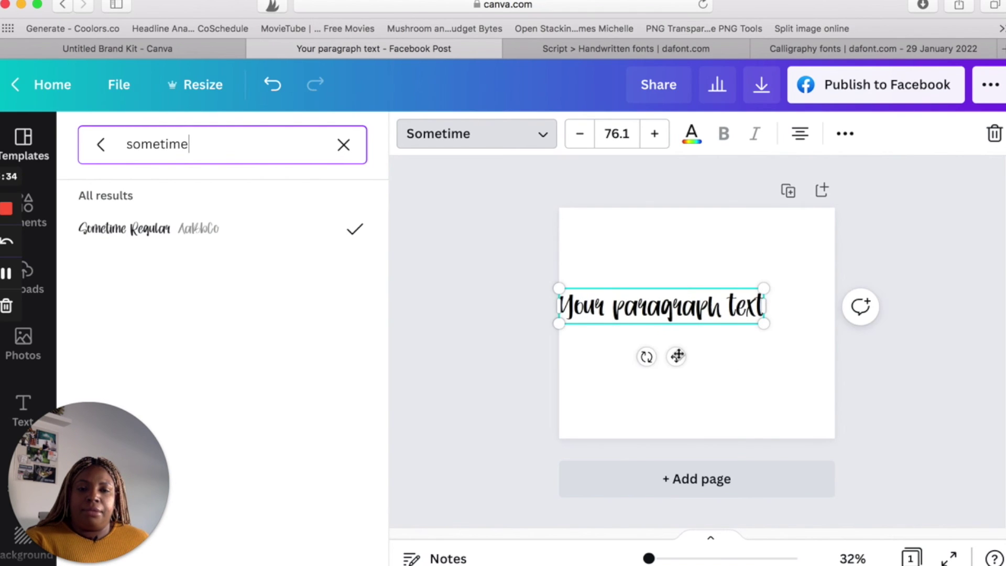
pyautogui.moveTo(678, 356); pyautogui.dragTo(711, 312)
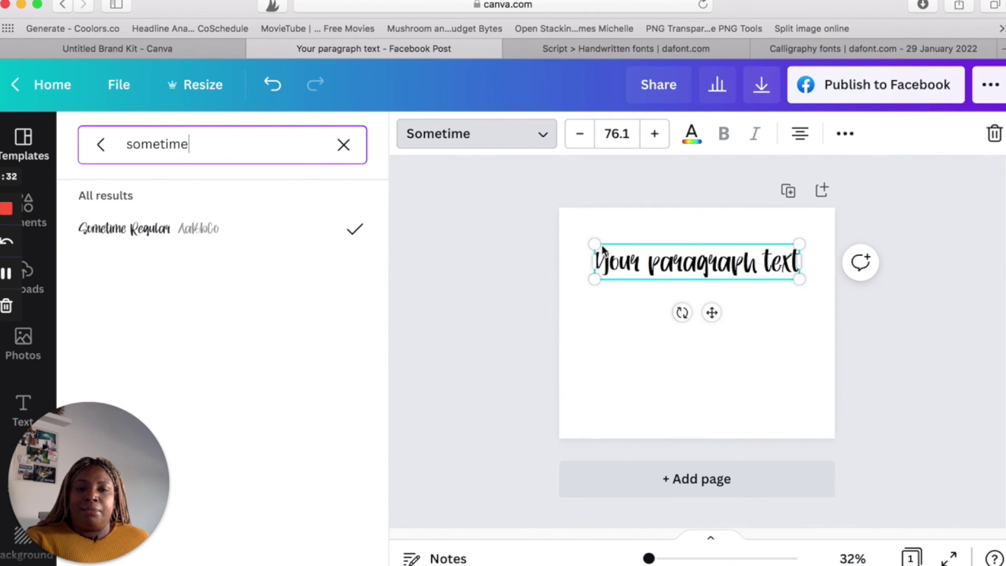
pyautogui.moveTo(594, 243); pyautogui.dragTo(566, 225)
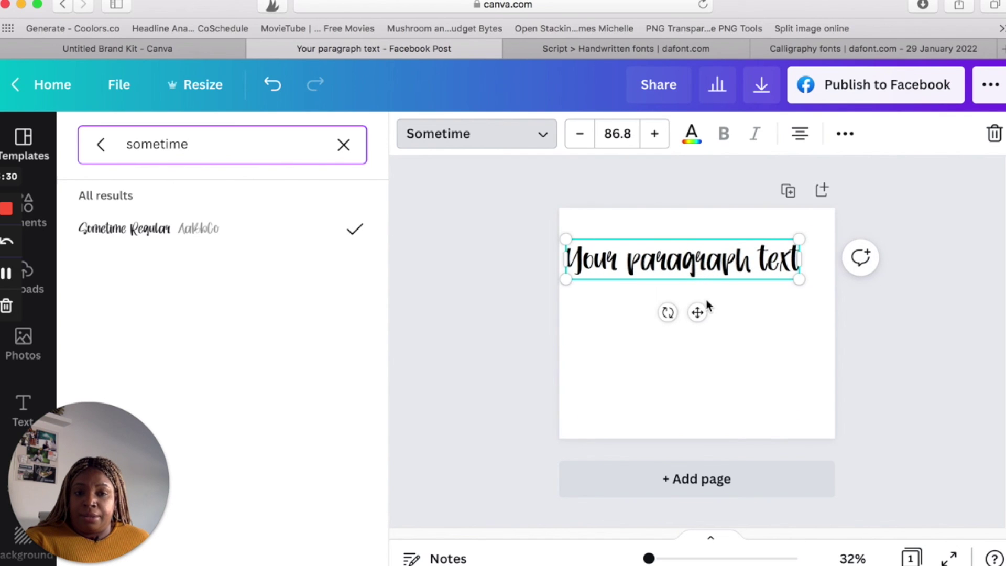
pyautogui.moveTo(698, 312)
pyautogui.mouseDown()
pyautogui.moveTo(716, 304)
pyautogui.moveTo(704, 304)
pyautogui.mouseUp()
pyautogui.moveTo(799, 279); pyautogui.dragTo(817, 282)
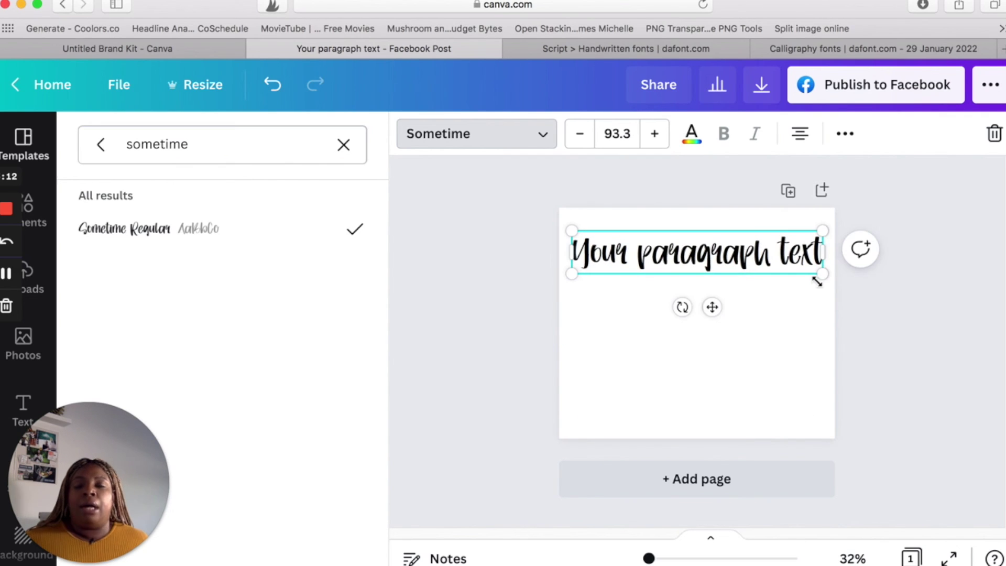